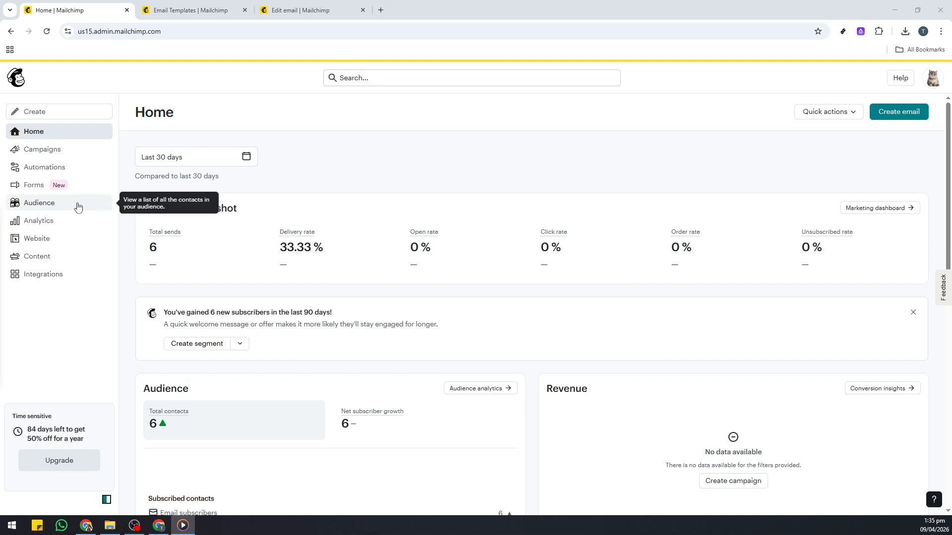
- Start a new audience segment and choose Email interaction as its filter
left_click(37, 206)
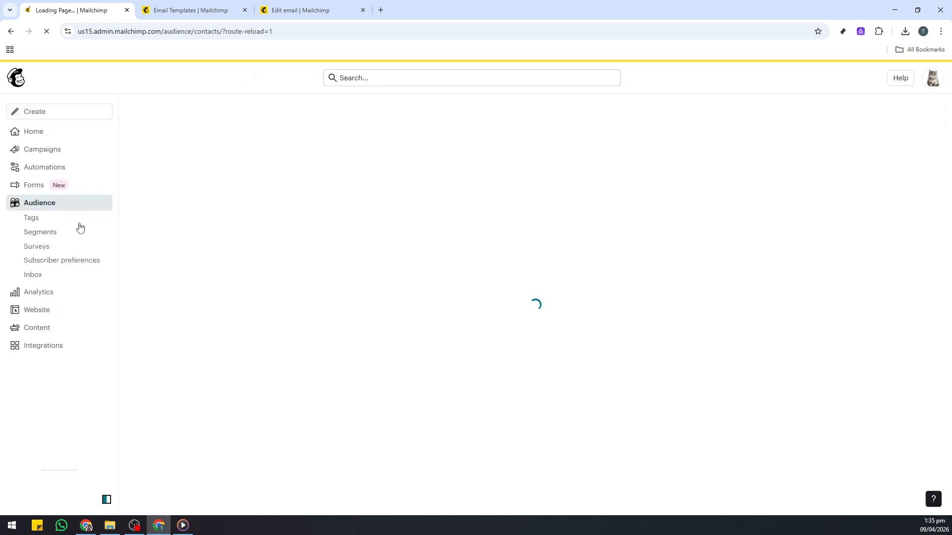
left_click(57, 239)
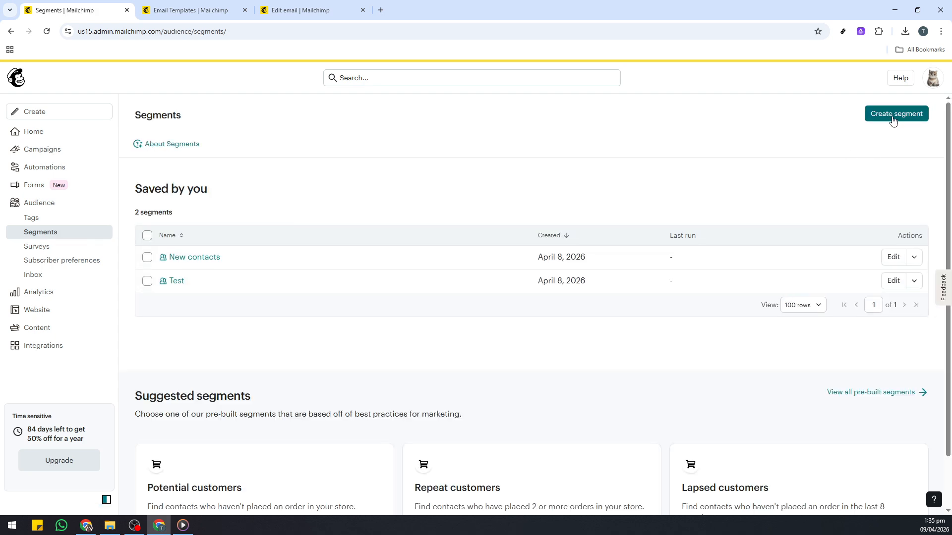
left_click(893, 121)
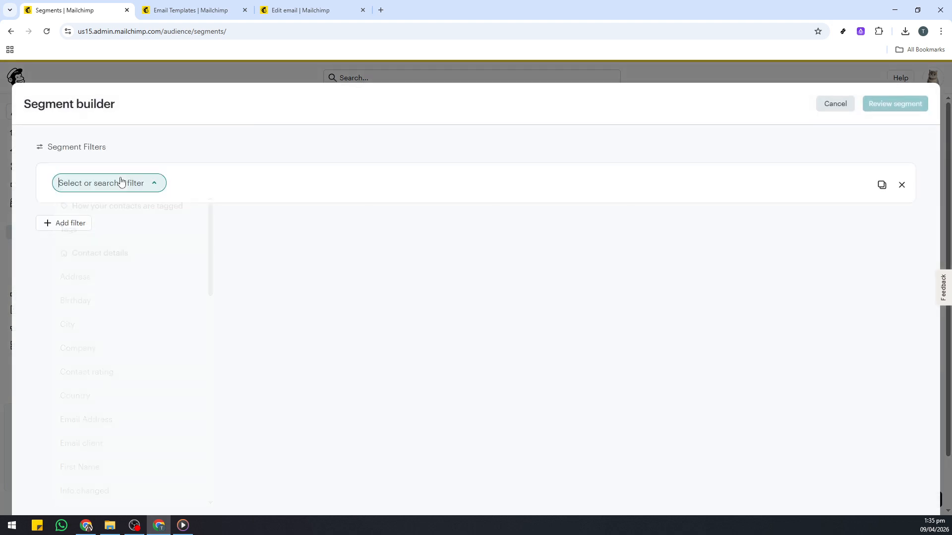
left_click(100, 187)
left_click(100, 187)
scroll(118, 366, "down", 2)
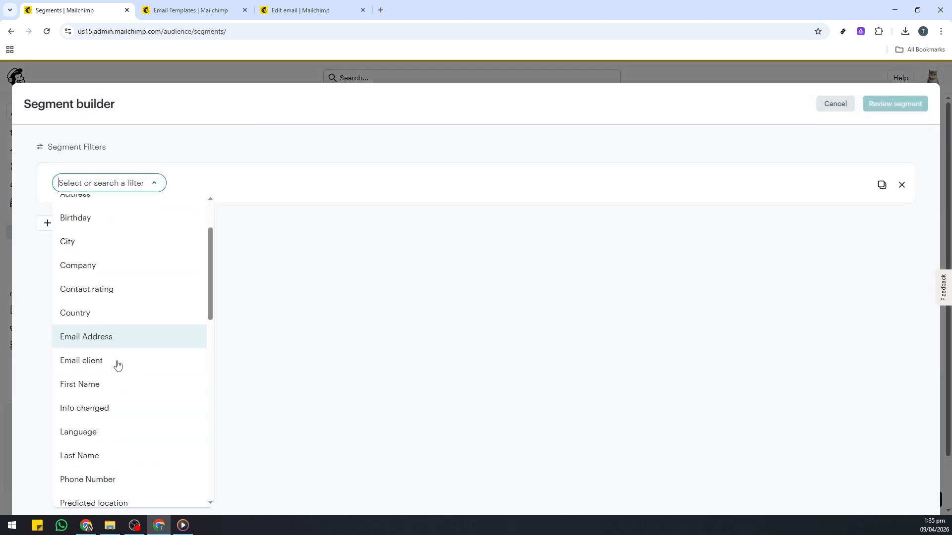
scroll(130, 376, "down", 6)
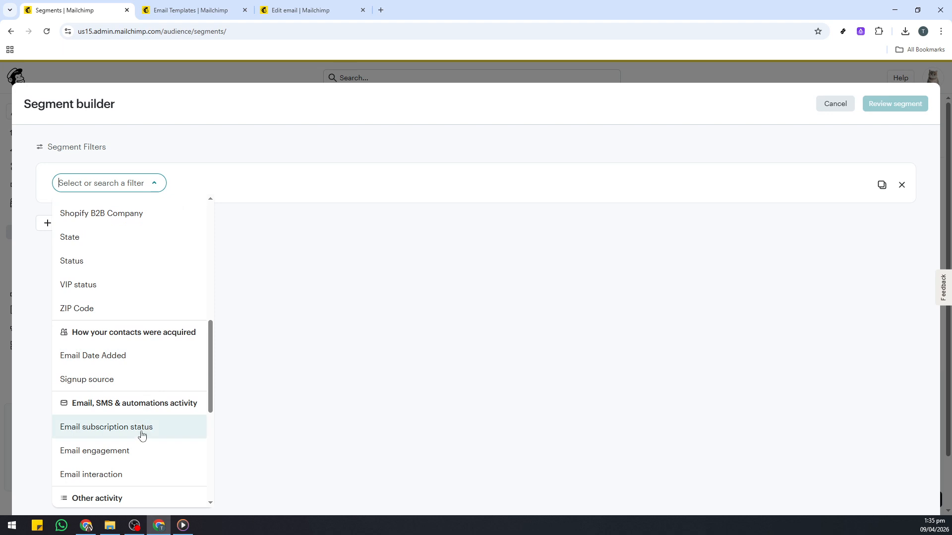
left_click(133, 474)
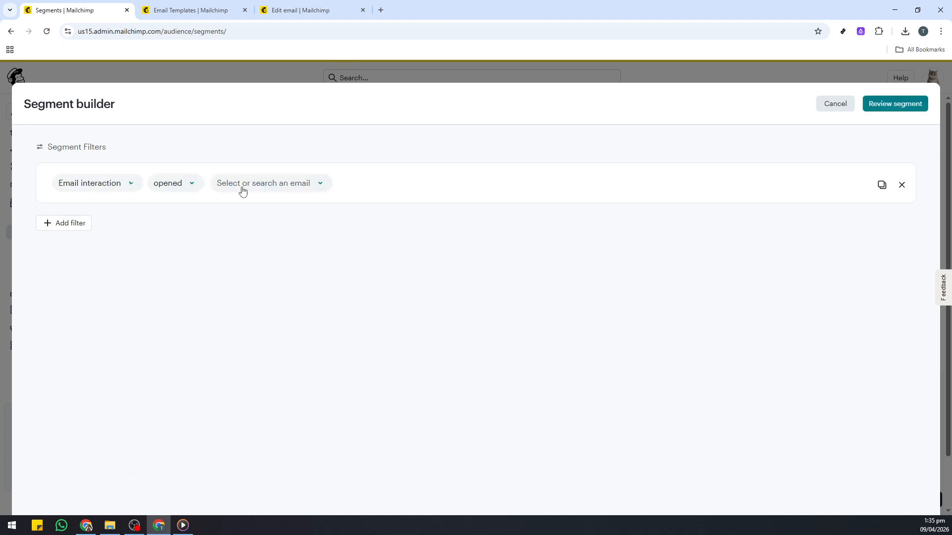
- Set the email interaction filter to contacts who did not open any of the last 5 campaigns
left_click(200, 190)
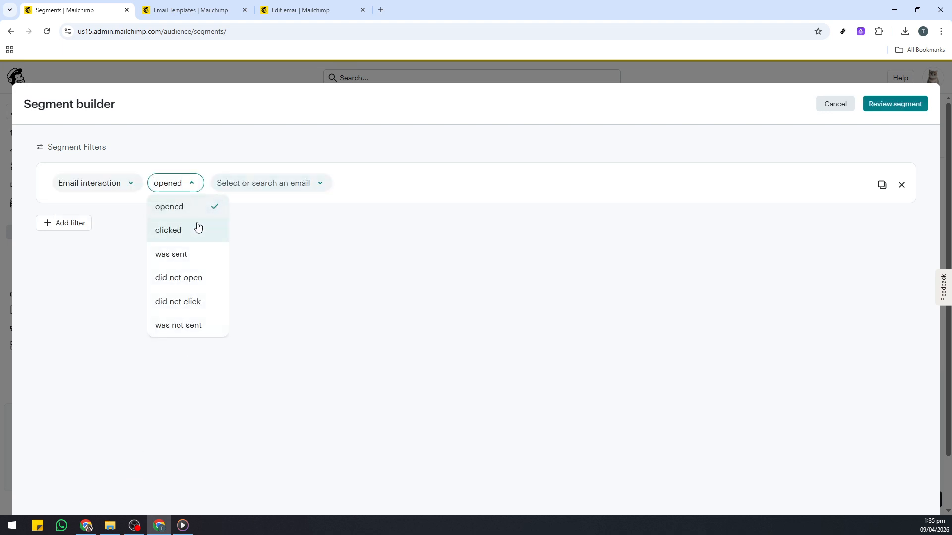
left_click(197, 287)
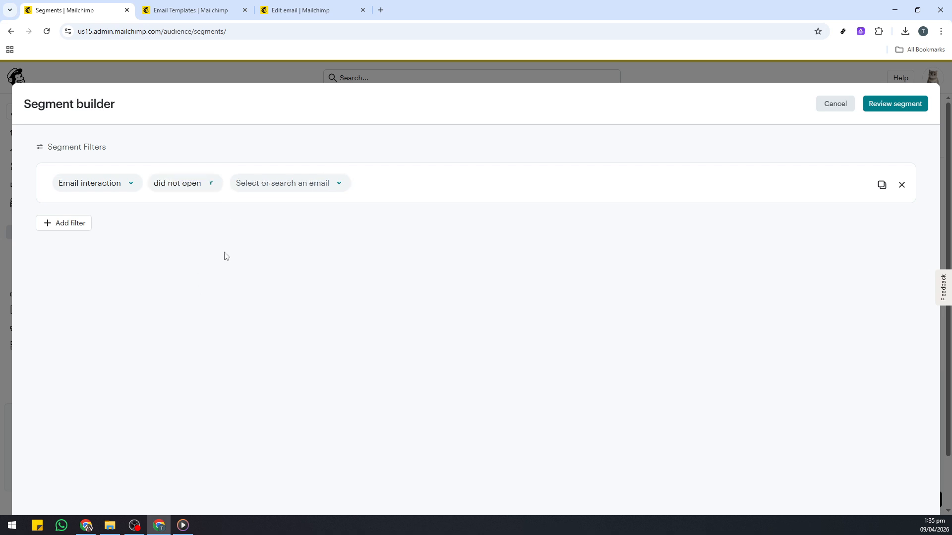
left_click(275, 188)
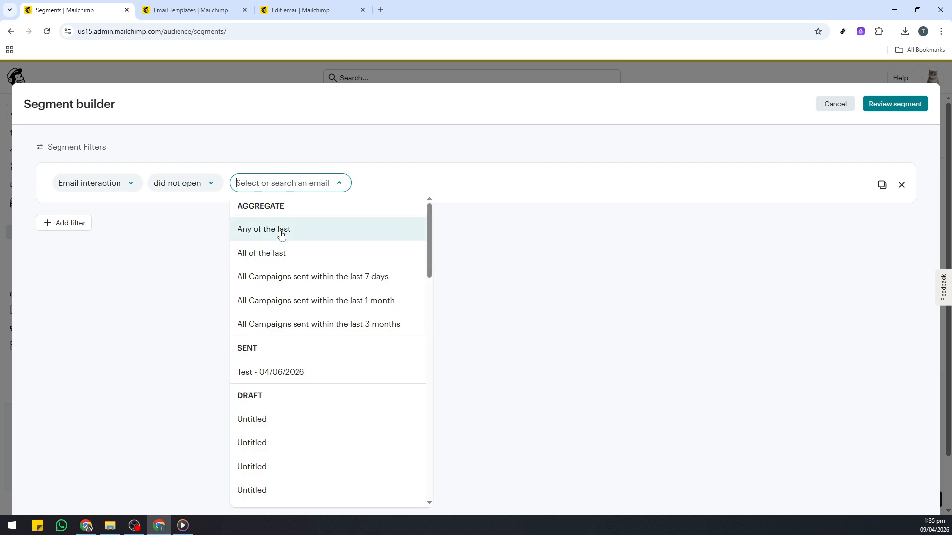
left_click(281, 231)
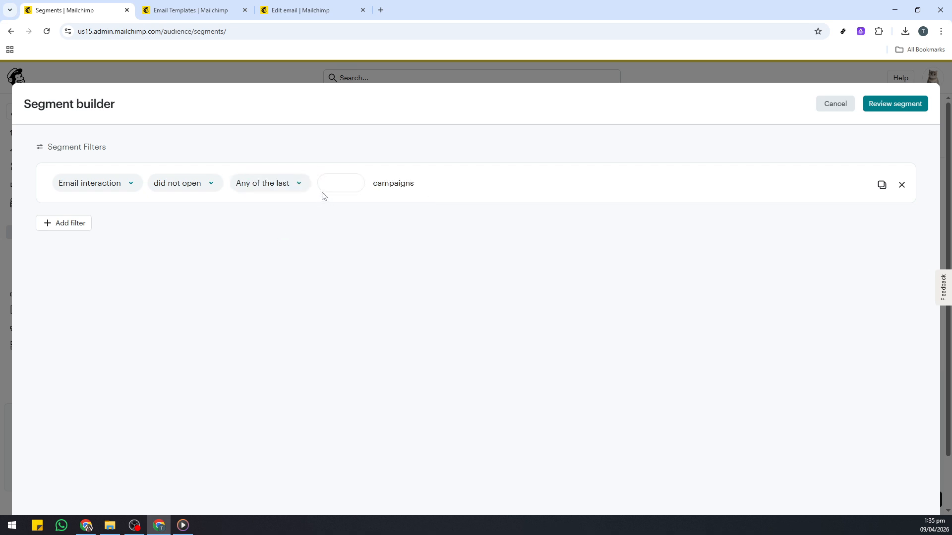
left_click(336, 191)
type("5")
left_click(490, 196)
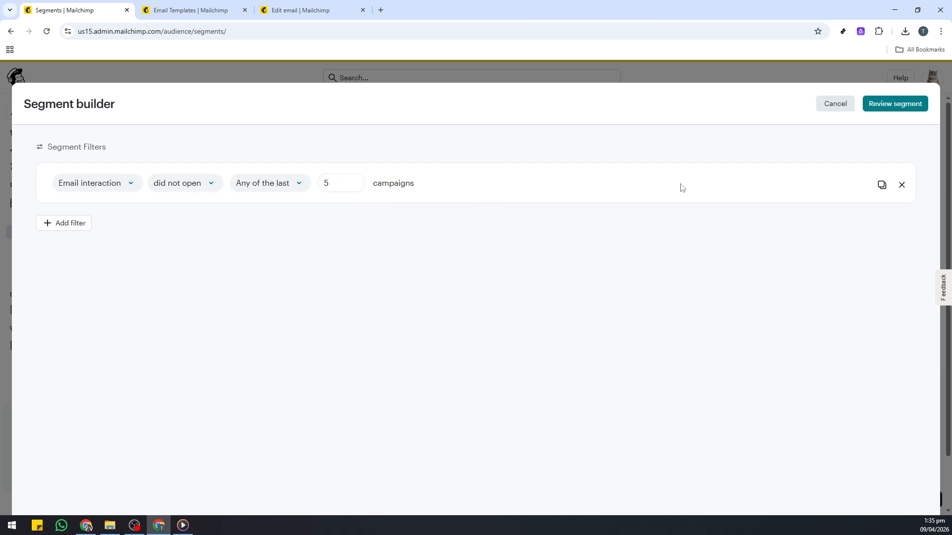
- Review the segment and save it under the name Inactive
left_click(895, 104)
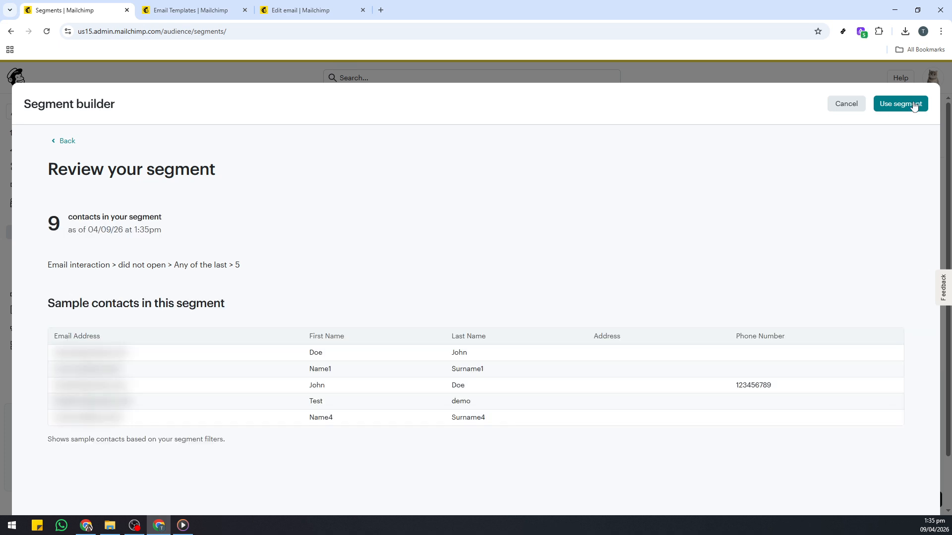
left_click(895, 107)
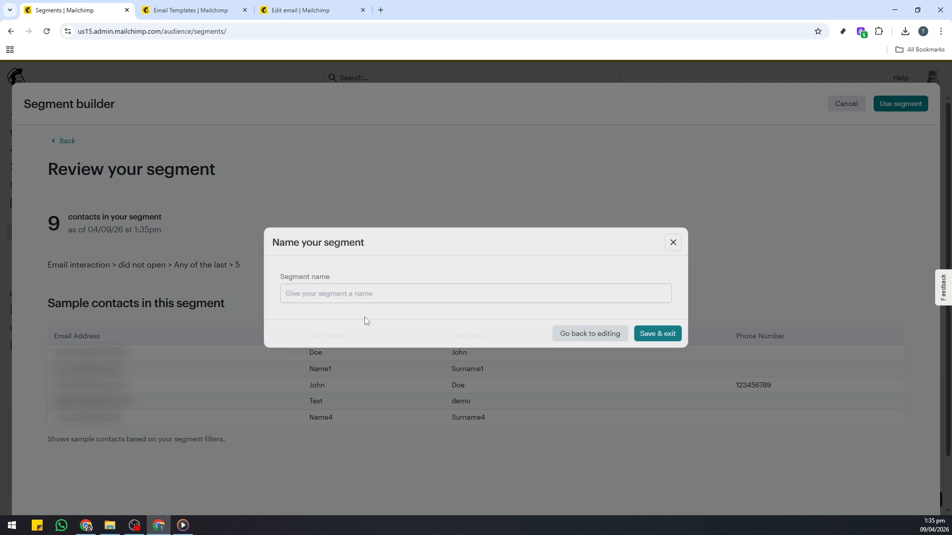
left_click(348, 293)
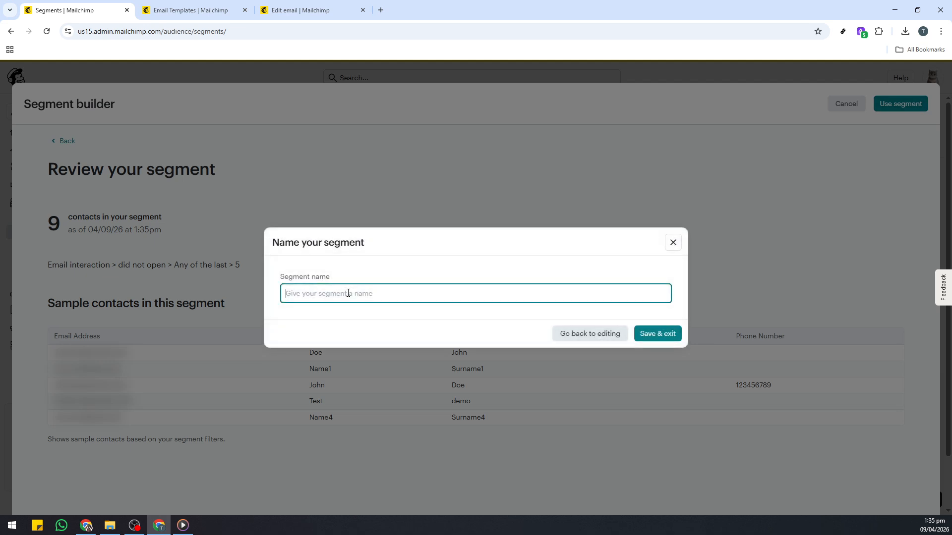
type("Inactive")
left_click(647, 333)
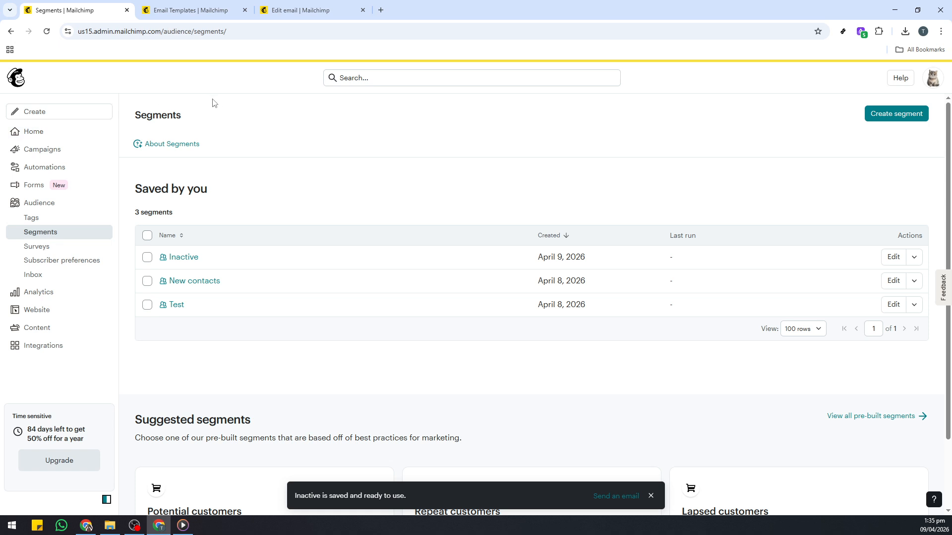
- Create an email from the New seasonal drop template, using the full template format
key("ctrl+Tab")
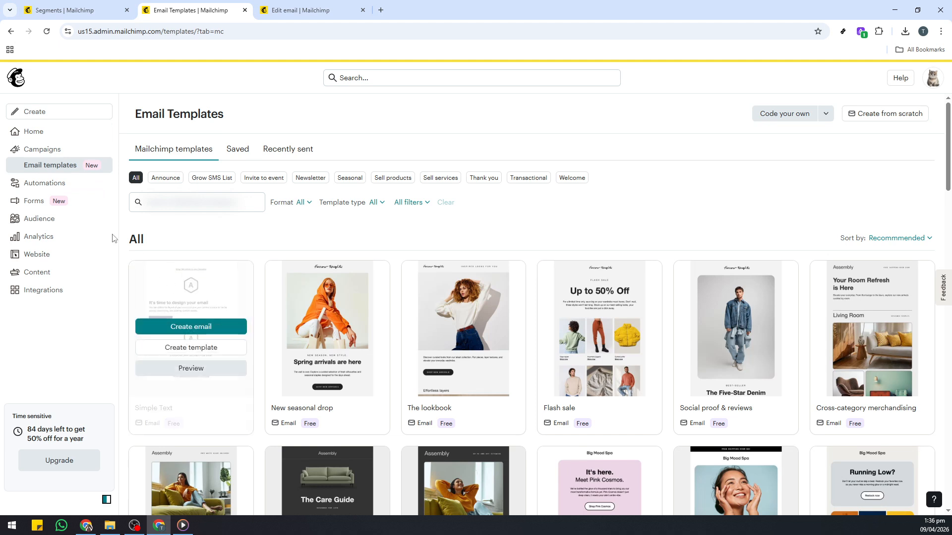
mouse_move(334, 299)
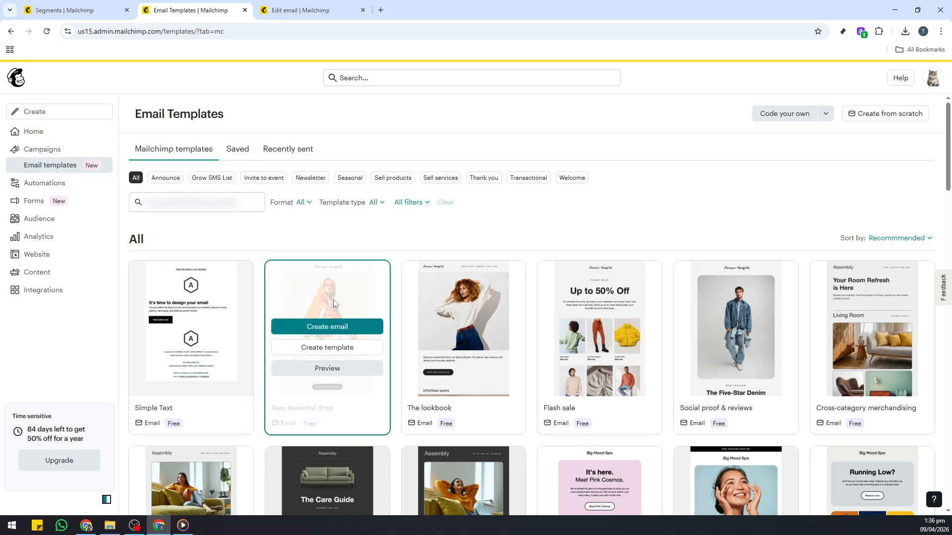
left_click(326, 330)
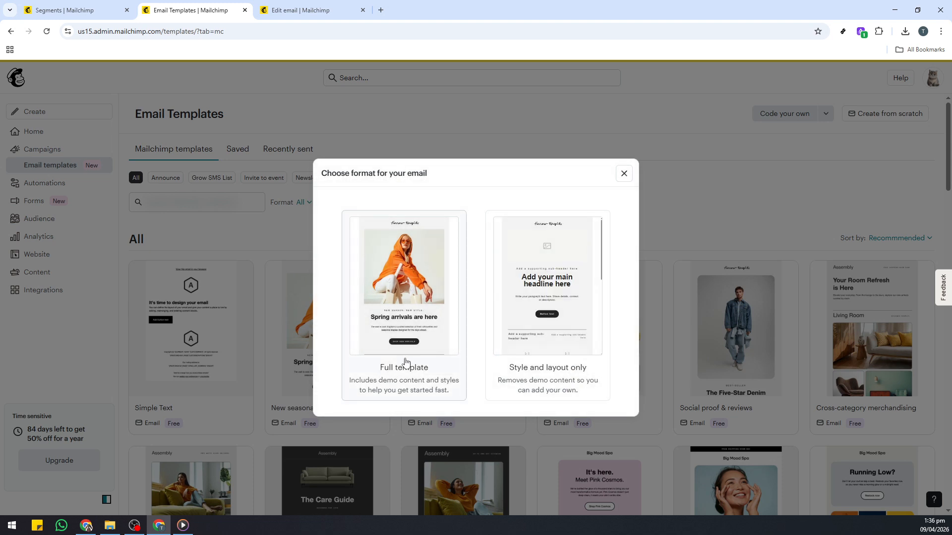
left_click(391, 310)
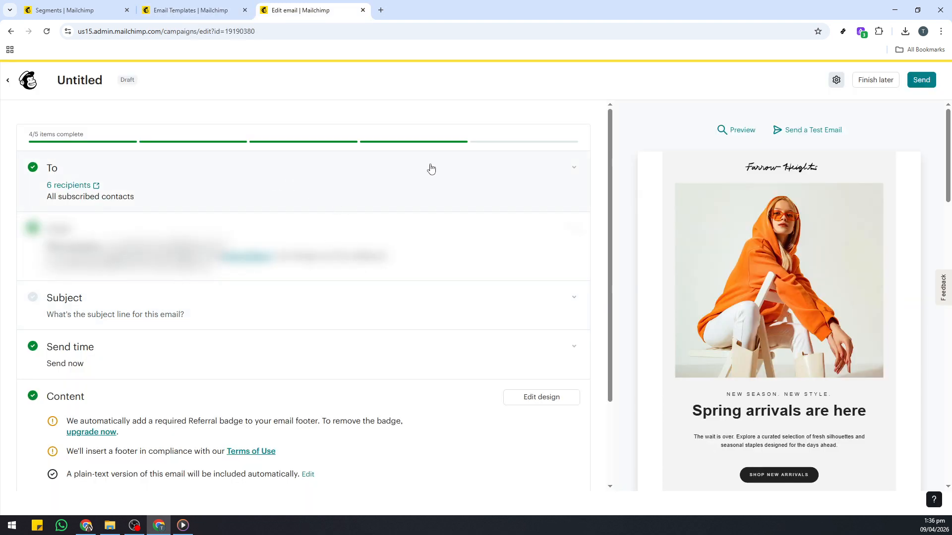
- Exclude the Inactive segment from the draft email's recipients and save the recipient settings
left_click(192, 181)
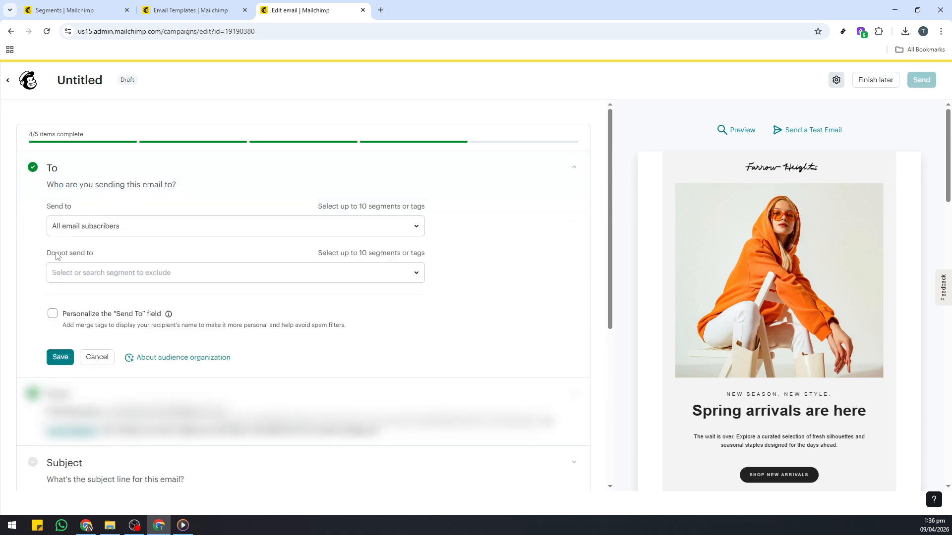
left_click(133, 274)
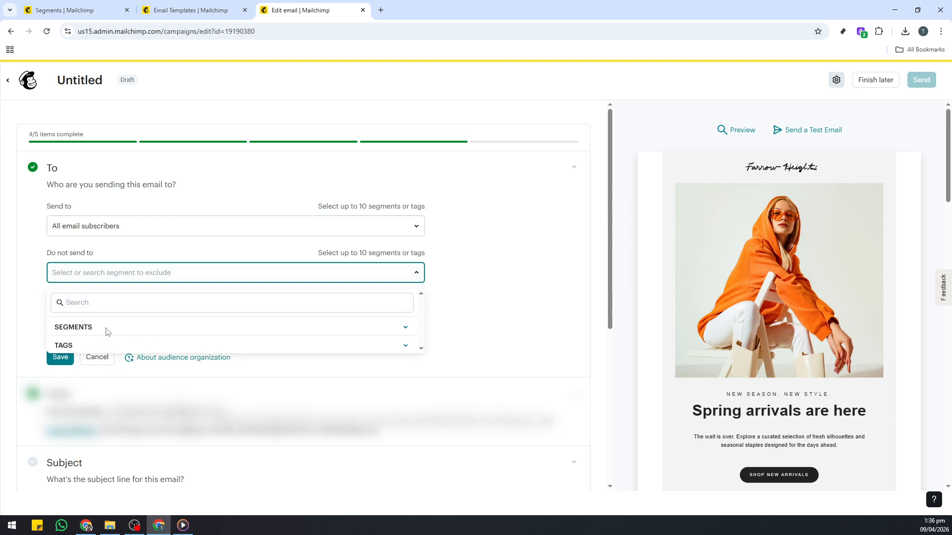
left_click(107, 328)
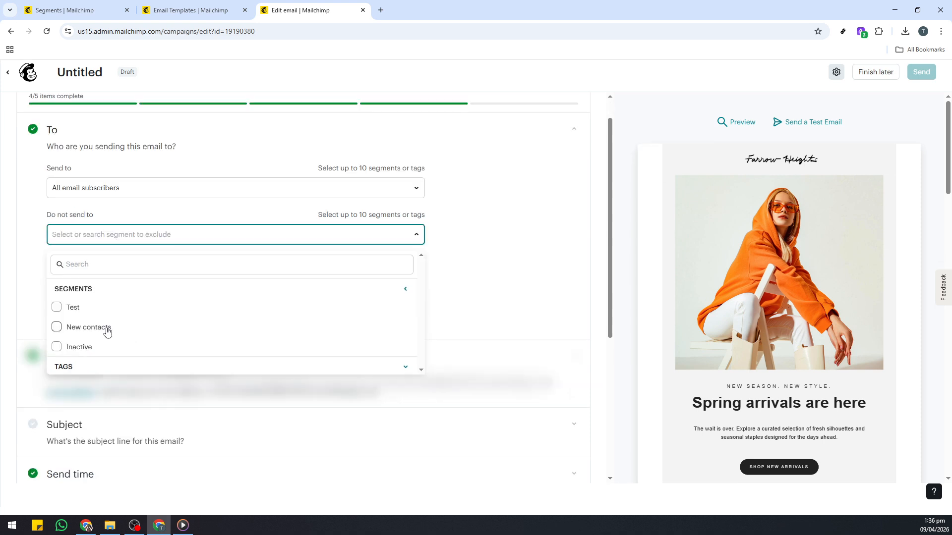
left_click(57, 347)
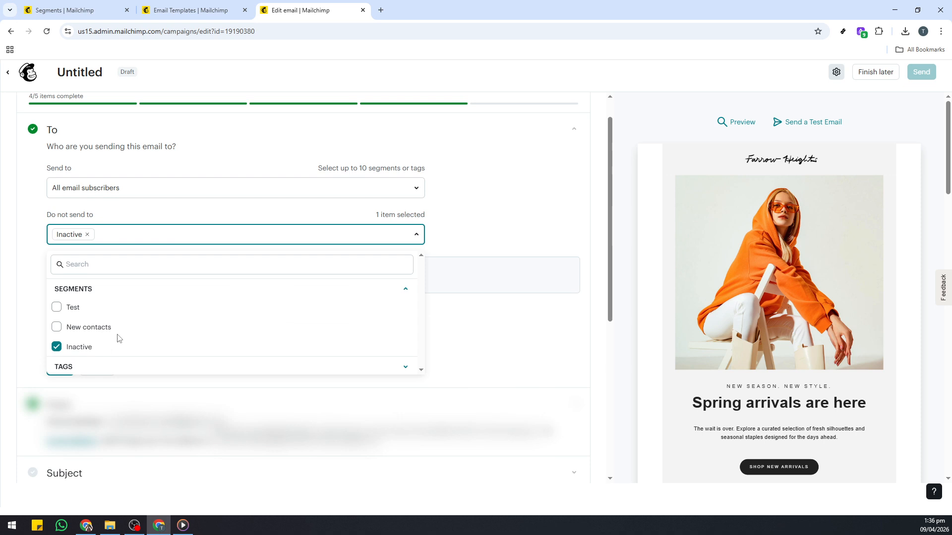
left_click(36, 237)
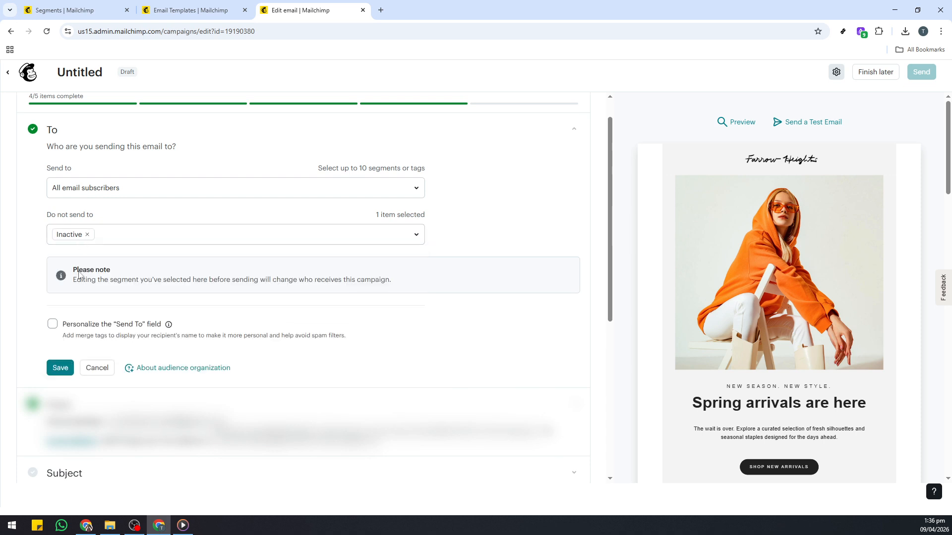
left_click(60, 368)
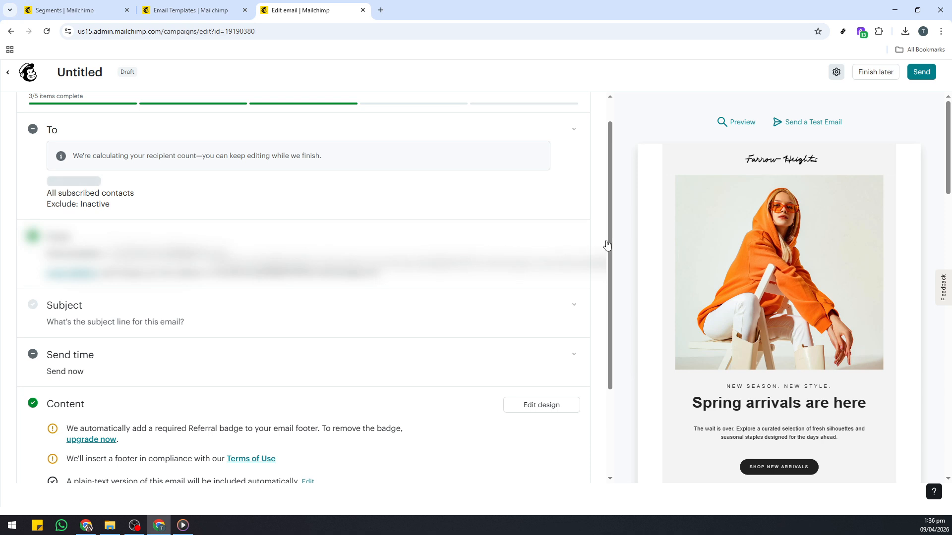
scroll(606, 245, "up", 1)
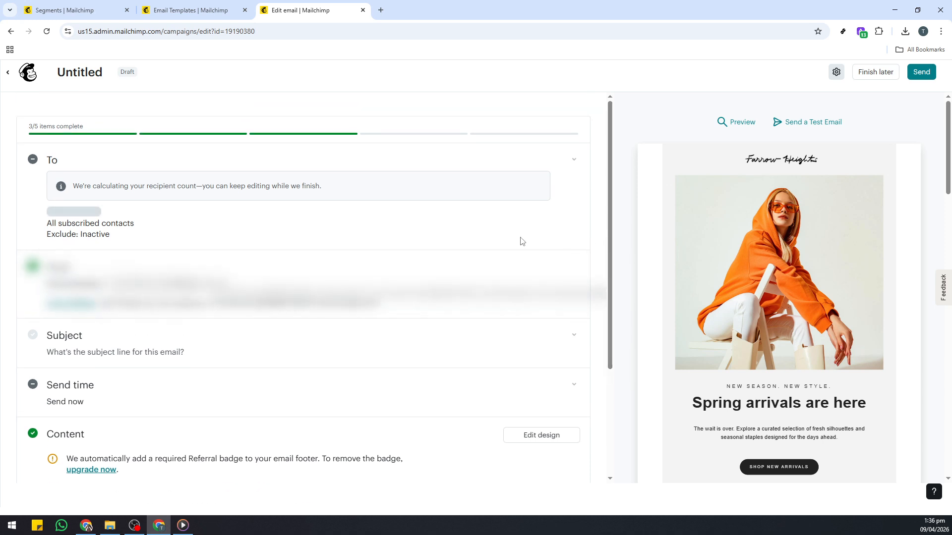